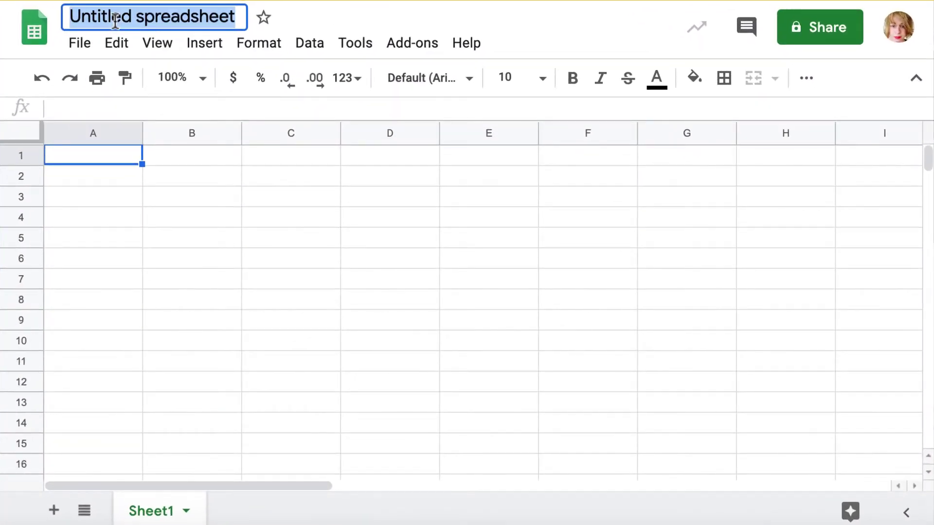
- Title the spreadsheet 'Zendesk Tickets' and load import2.com in the browser
{"action": "type", "text": "Zen"}
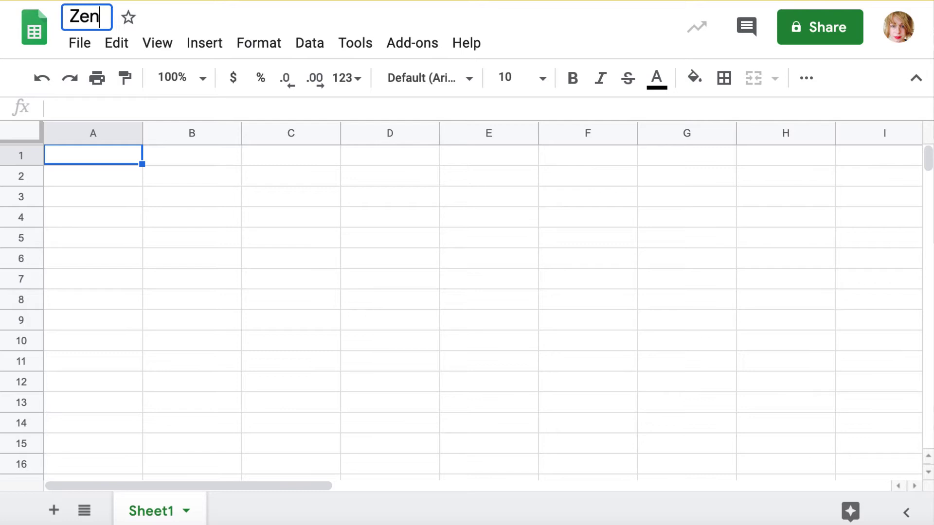
{"action": "type", "text": "desk T"}
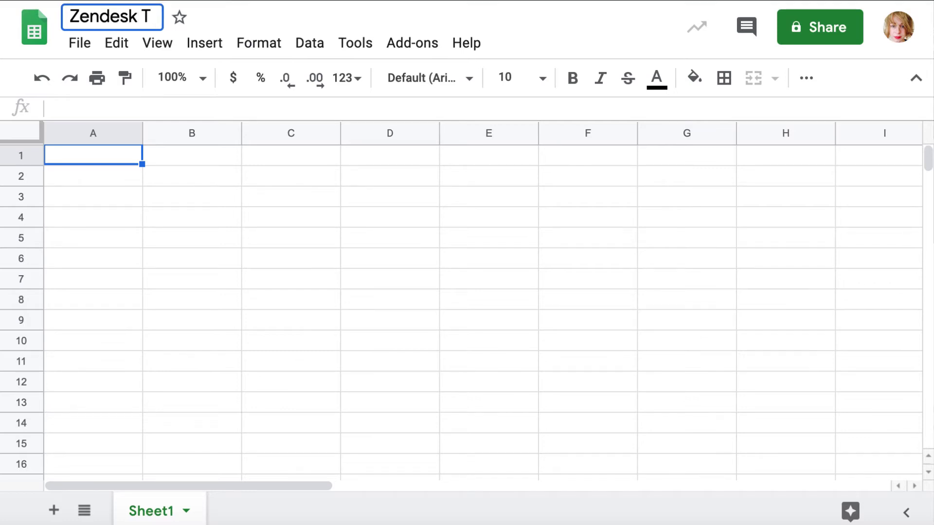
{"action": "type", "text": "ickets"}
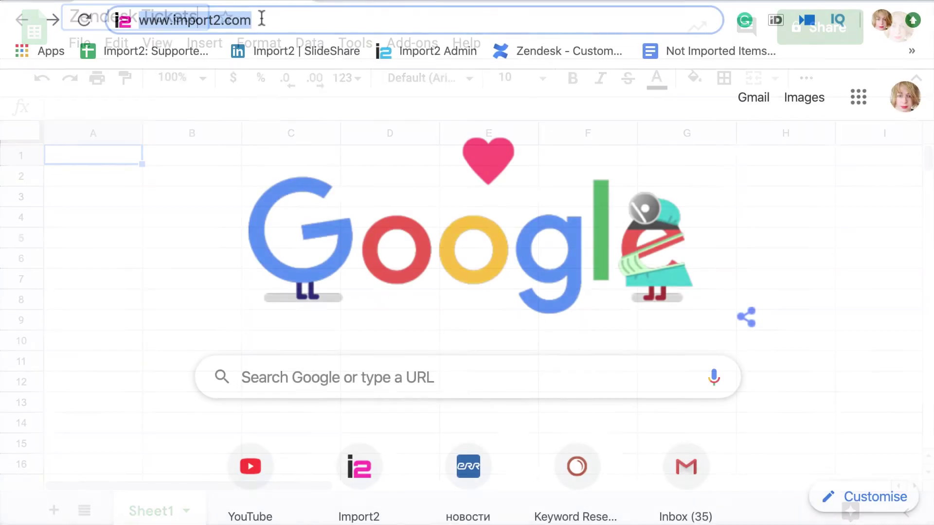
{"action": "key", "text": "Return"}
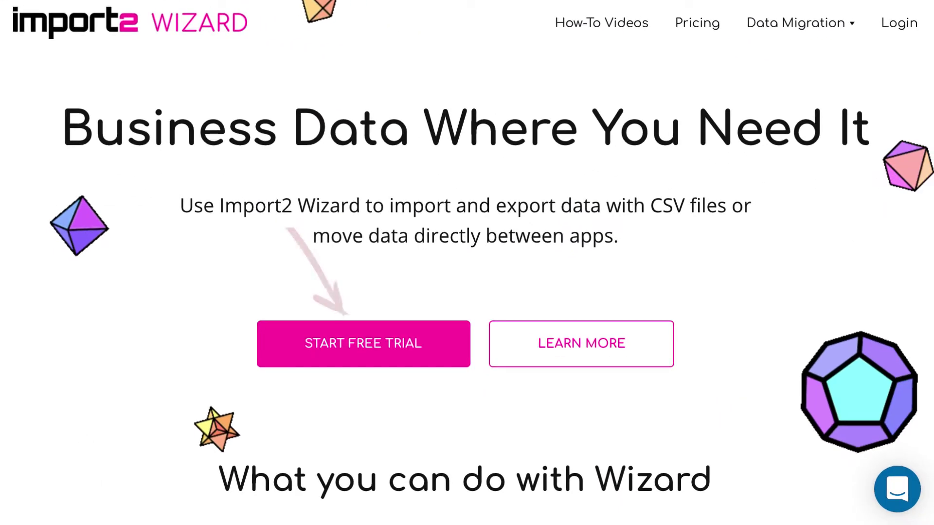
- Fill the free-trial sign-up form with the user's name, e-mail and password, opting in to product updates
{"action": "left_click", "coordinate": [372, 351]}
{"action": "scroll", "coordinate": [830, 422], "scroll_direction": "down", "scroll_amount": 3}
{"action": "left_click", "coordinate": [453, 232]}
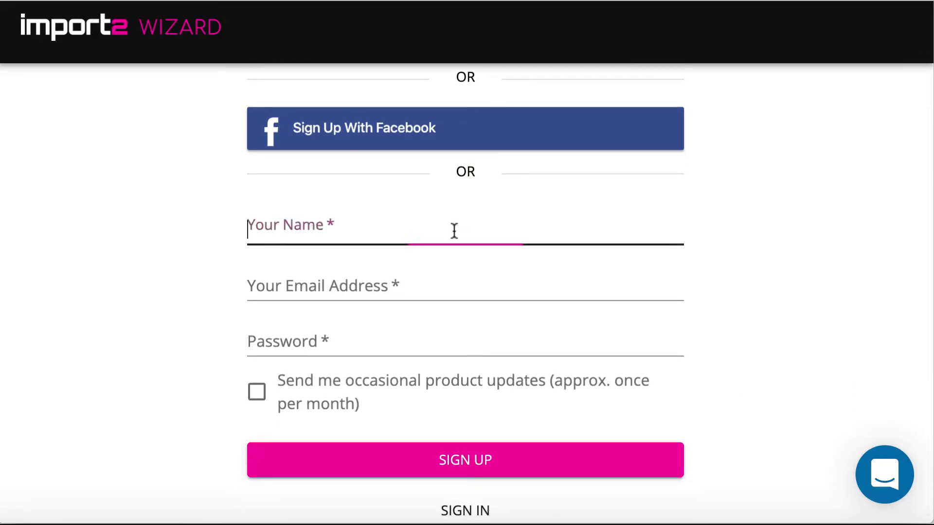
{"action": "type", "text": "JANA"}
{"action": "left_click", "coordinate": [427, 291]}
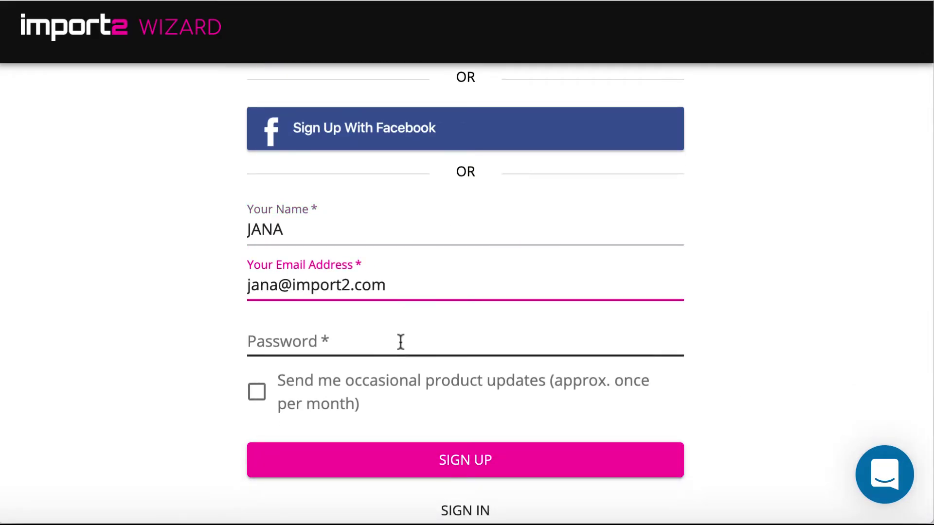
{"action": "left_click", "coordinate": [400, 339]}
{"action": "type", "text": "••••••"}
{"action": "left_click", "coordinate": [256, 386]}
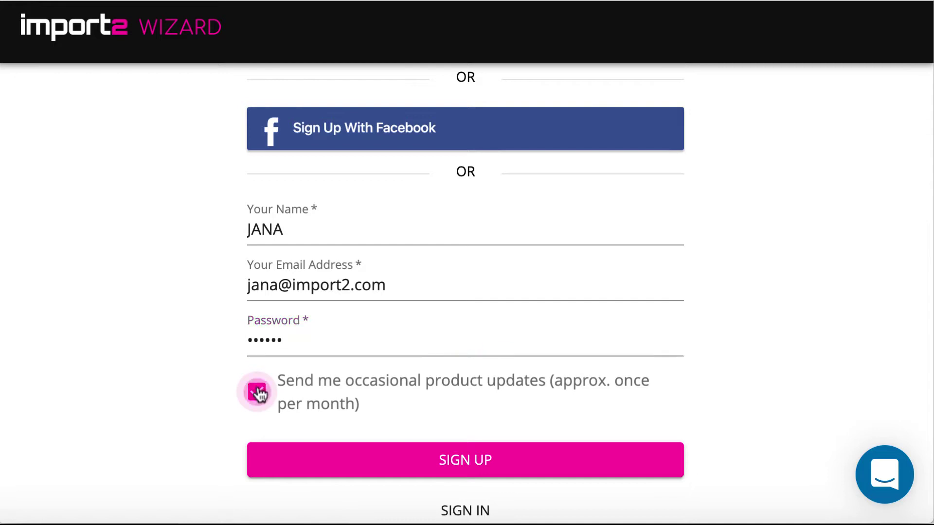
- Submit the sign-up, then start a new export of Tickets from the connected Zendesk account
{"action": "left_click", "coordinate": [437, 460]}
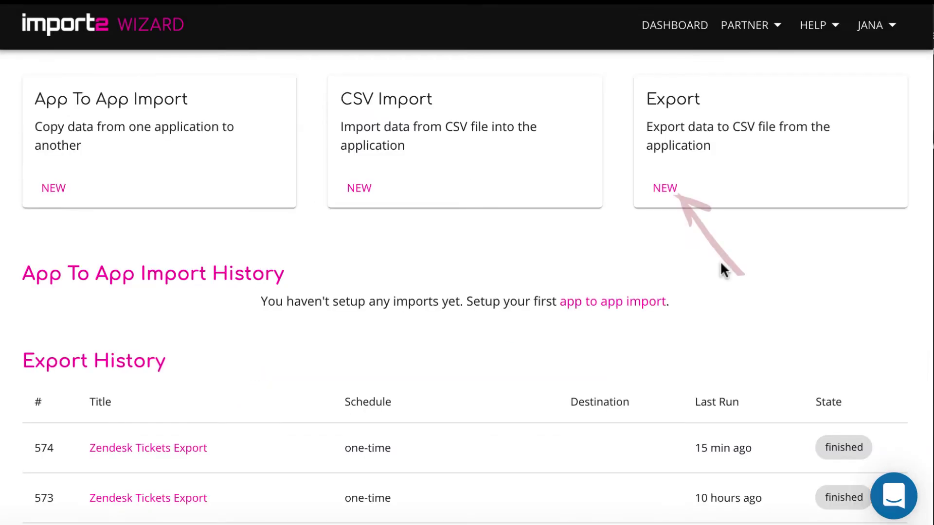
{"action": "left_click", "coordinate": [664, 189]}
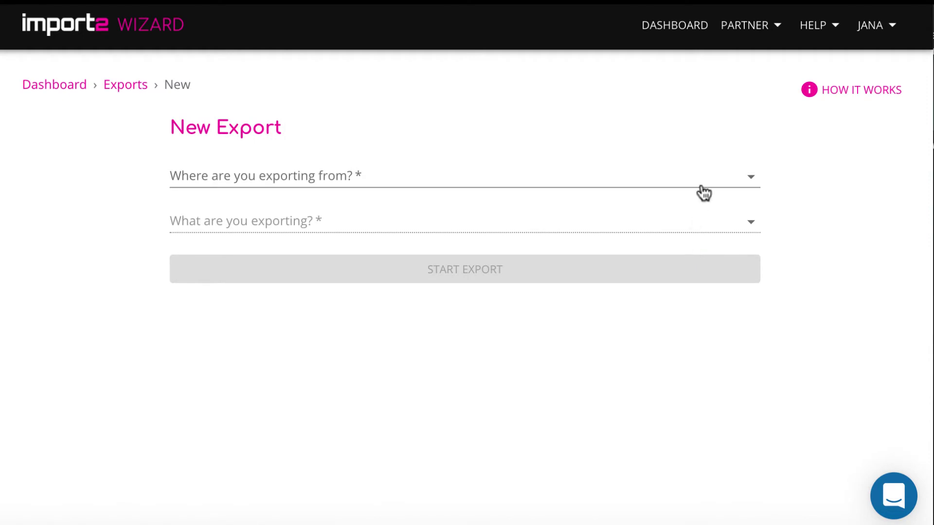
{"action": "left_click", "coordinate": [708, 174]}
{"action": "scroll", "coordinate": [620, 359], "scroll_direction": "down", "scroll_amount": 20}
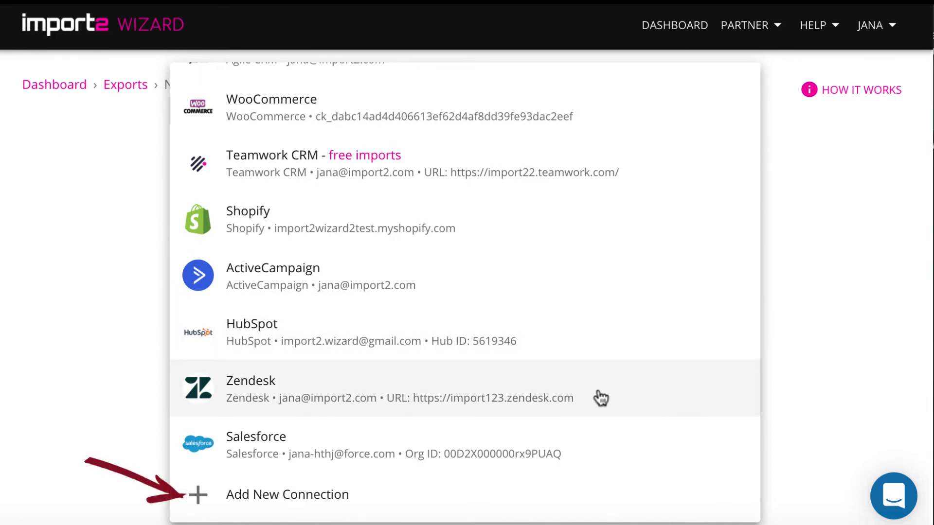
{"action": "left_click", "coordinate": [601, 398]}
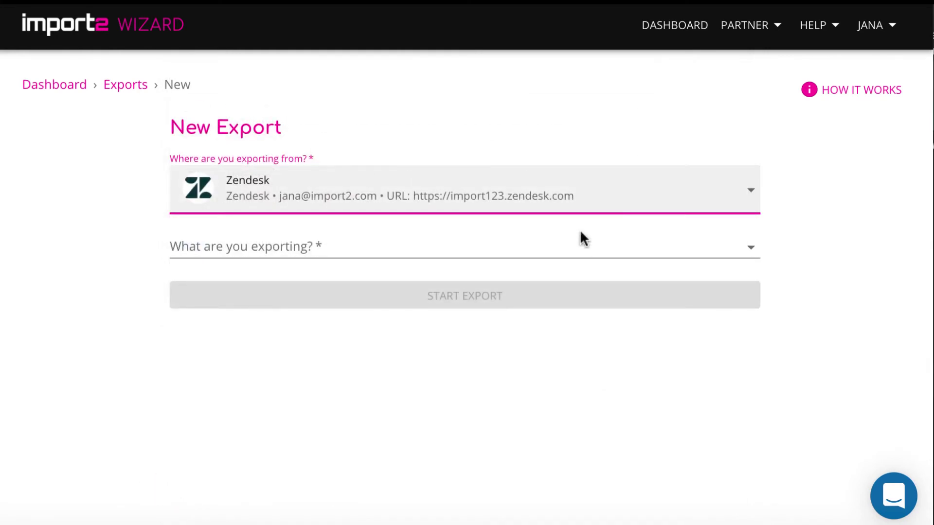
{"action": "left_click", "coordinate": [580, 250]}
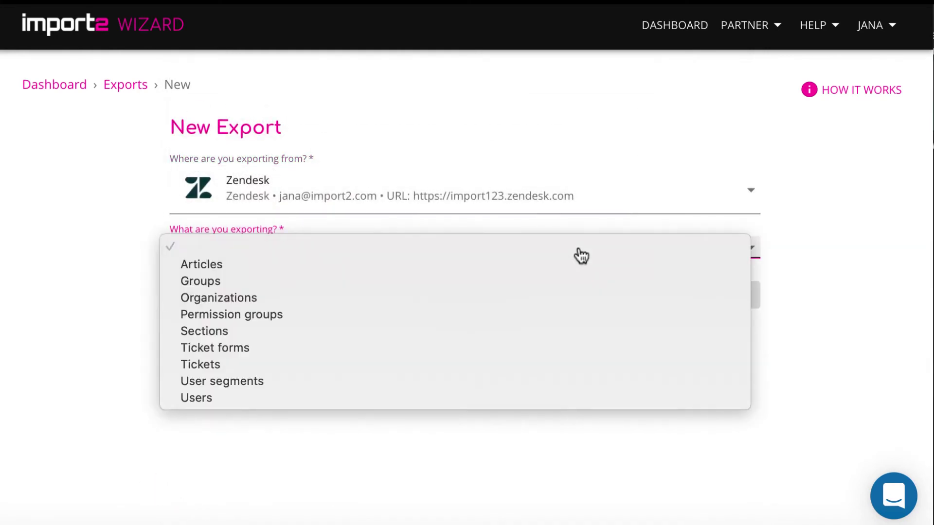
{"action": "left_click", "coordinate": [552, 370]}
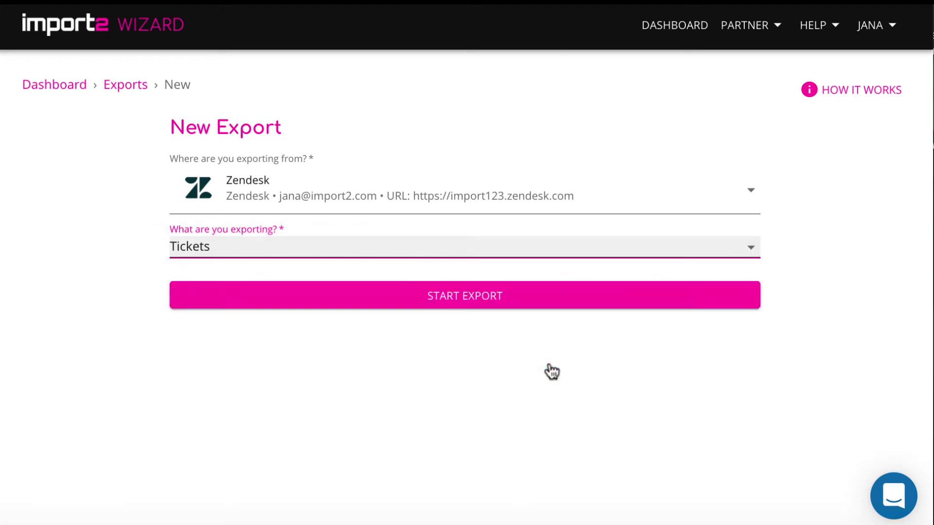
{"action": "left_click", "coordinate": [554, 299]}
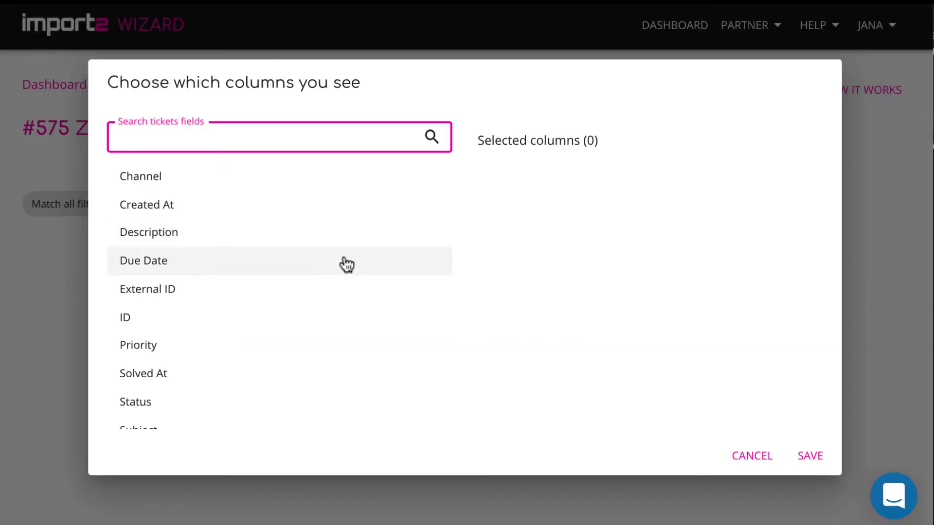
- Show the Description, Status, Subject, Type, Updated At, Priority and ID columns, with Status moved first
{"action": "left_click", "coordinate": [246, 233]}
{"action": "scroll", "coordinate": [199, 286], "scroll_direction": "down", "scroll_amount": 2}
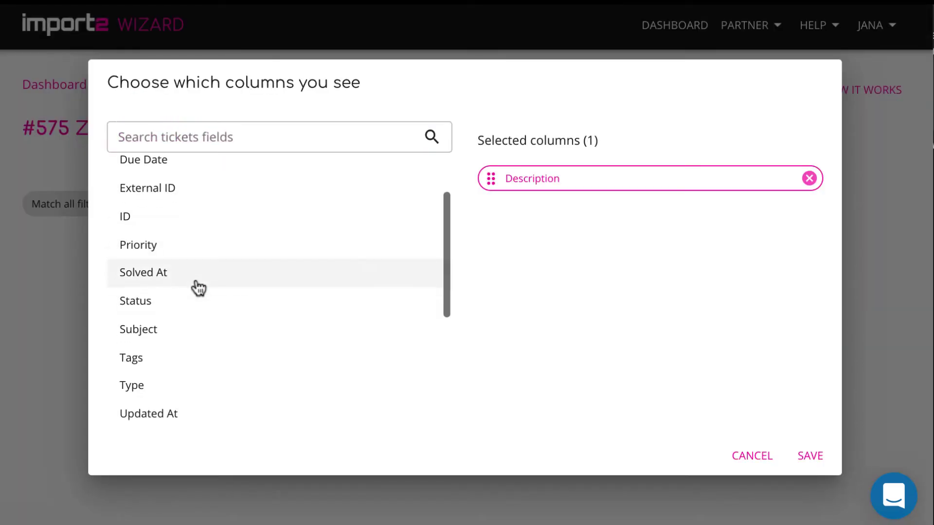
{"action": "left_click", "coordinate": [199, 297]}
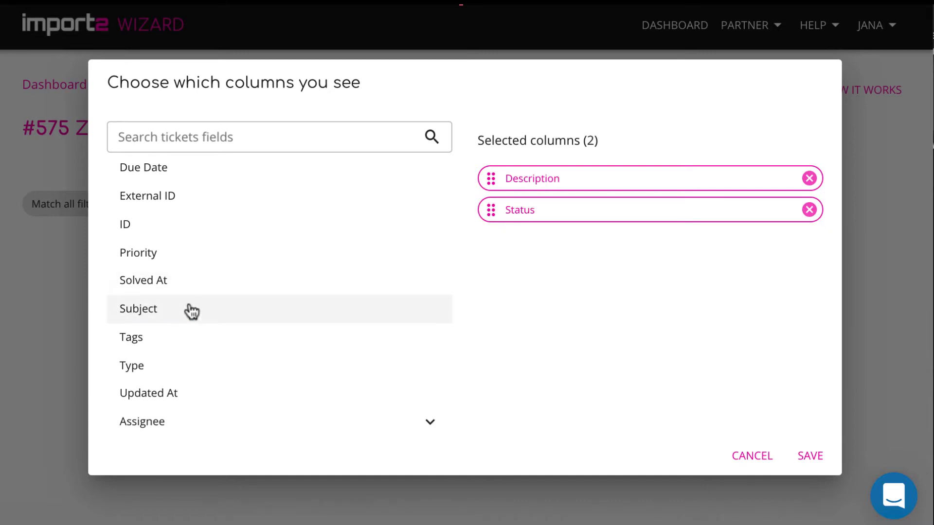
{"action": "left_click", "coordinate": [186, 310]}
{"action": "scroll", "coordinate": [186, 310], "scroll_direction": "down", "scroll_amount": 2}
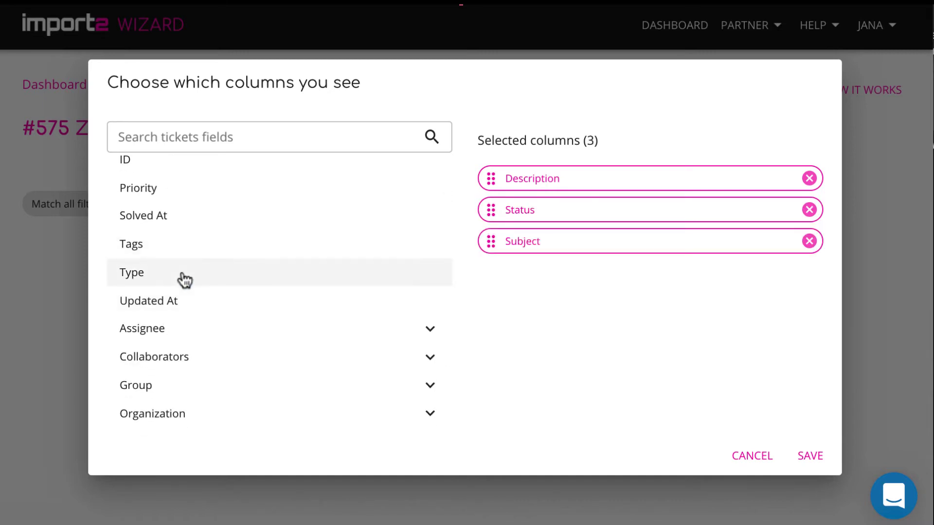
{"action": "left_click", "coordinate": [184, 278]}
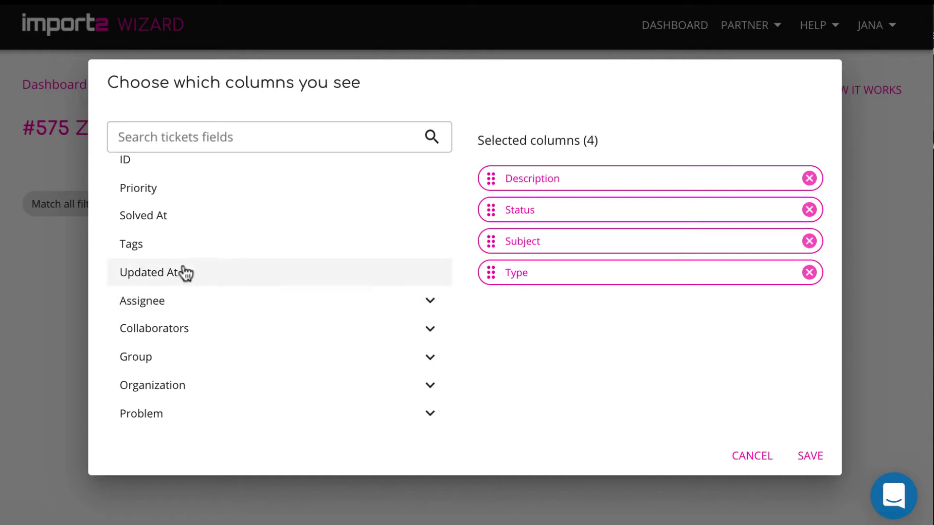
{"action": "left_click", "coordinate": [185, 273]}
{"action": "scroll", "coordinate": [183, 271], "scroll_direction": "up", "scroll_amount": 2}
{"action": "left_click", "coordinate": [182, 266]}
{"action": "left_click", "coordinate": [189, 238]}
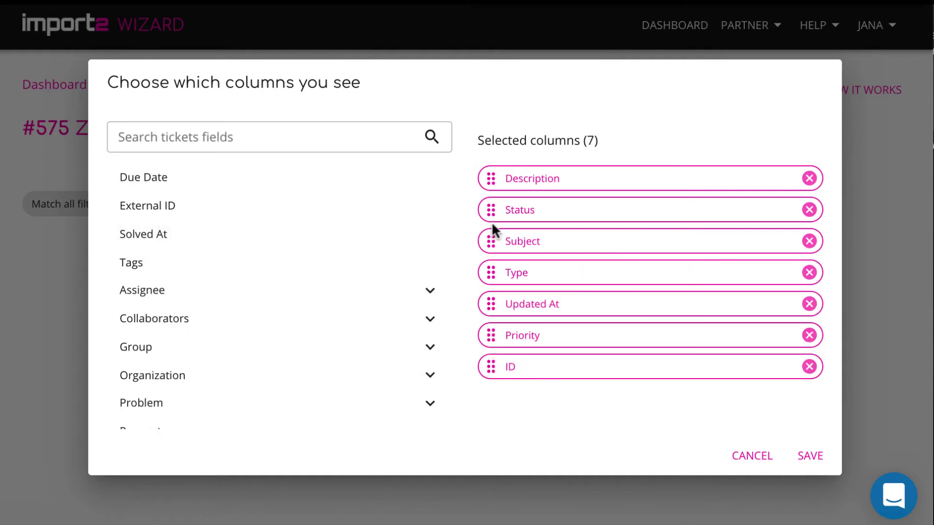
{"action": "left_click_drag", "start_coordinate": [491, 180], "coordinate": [491, 214]}
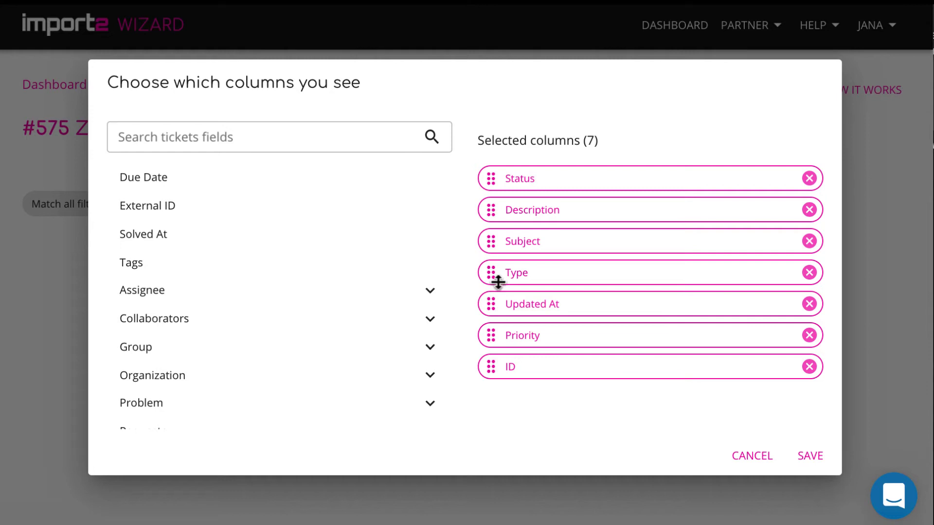
{"action": "left_click", "coordinate": [809, 457]}
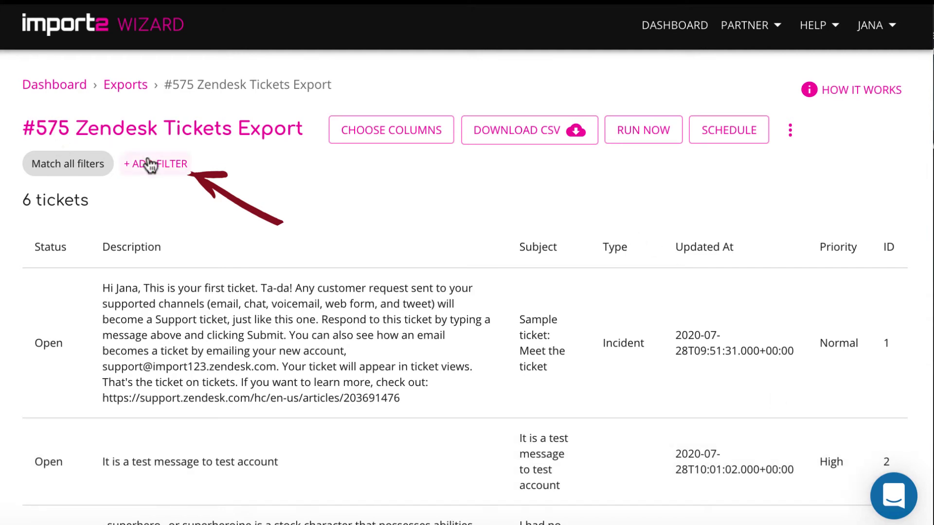
- Add a filter so the export keeps only tickets whose Status is Open
{"action": "left_click", "coordinate": [149, 164]}
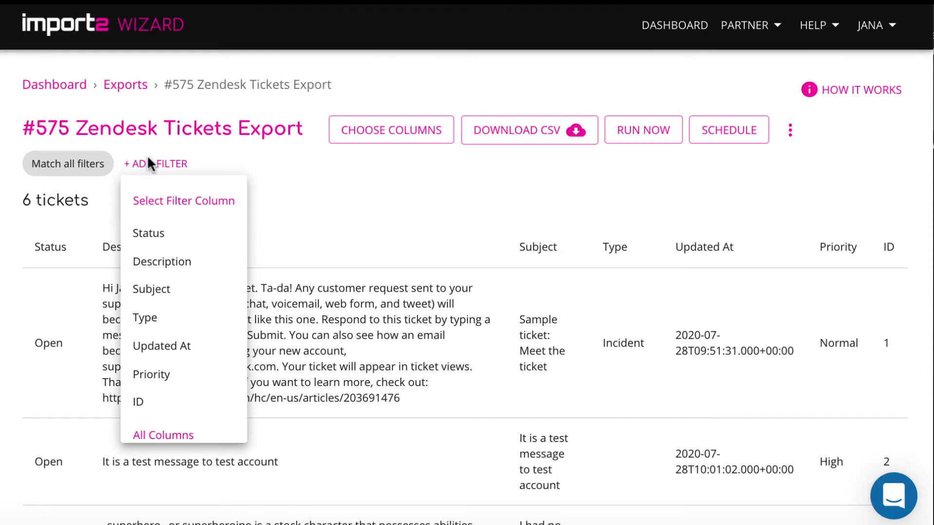
{"action": "left_click", "coordinate": [147, 234]}
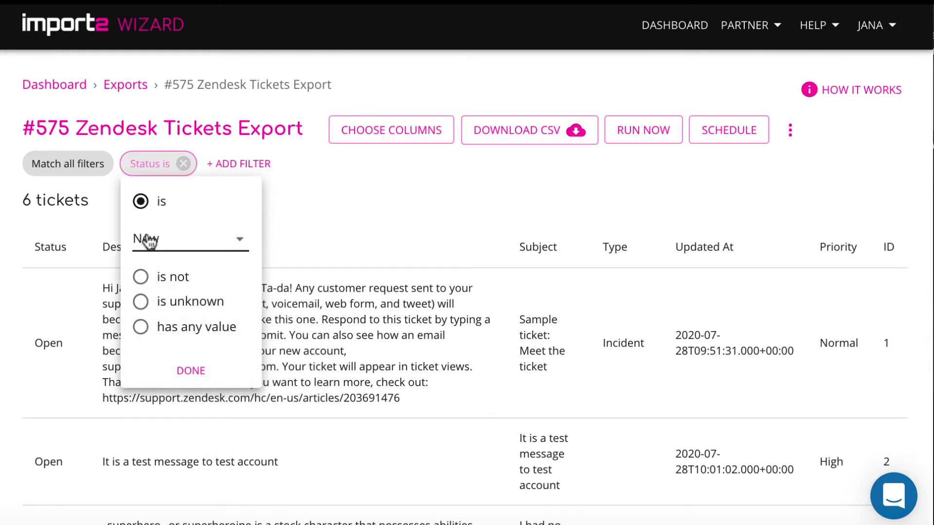
{"action": "left_click", "coordinate": [227, 242]}
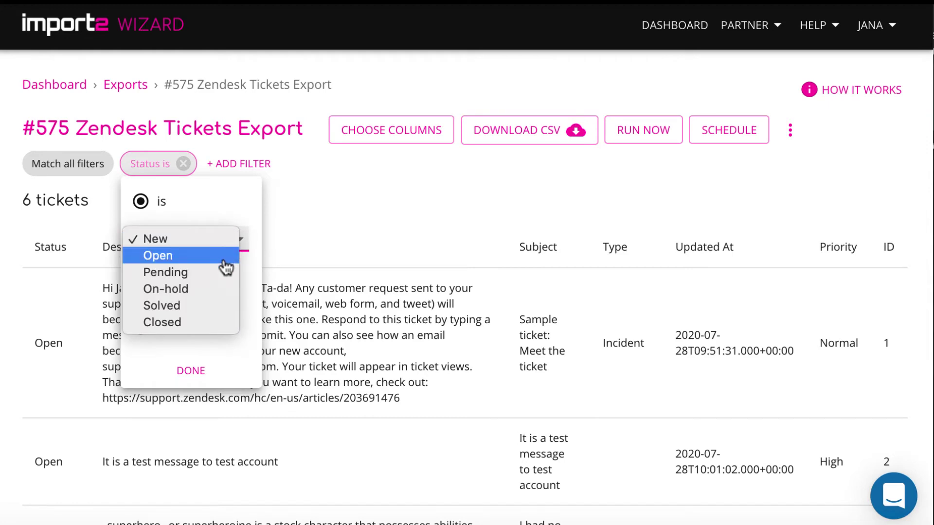
{"action": "left_click", "coordinate": [224, 260]}
{"action": "left_click", "coordinate": [188, 372]}
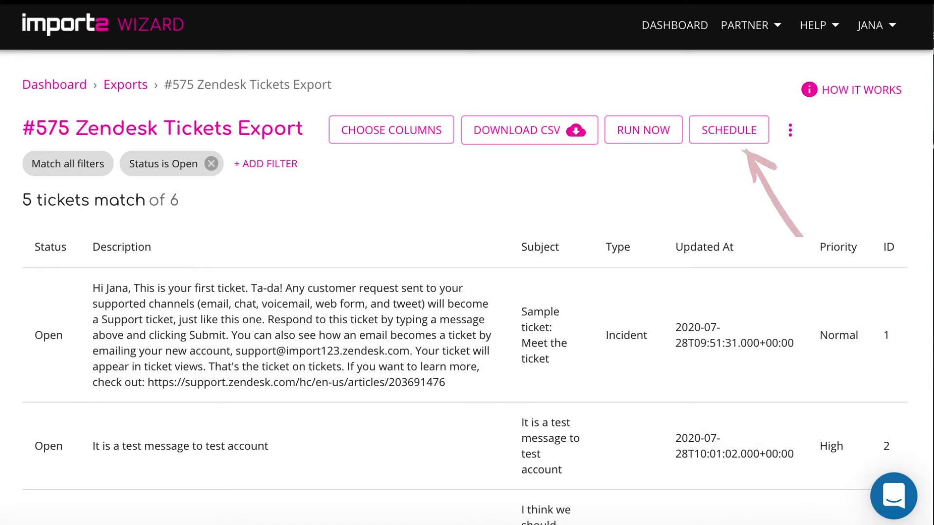
- Schedule the export weekly starting at 02:00 in the America/Los_Angeles timezone
{"action": "left_click", "coordinate": [728, 129]}
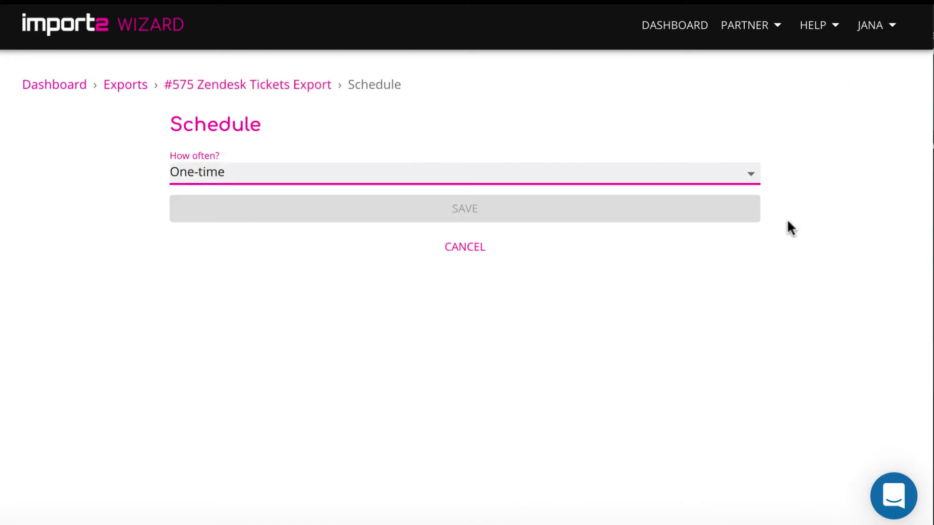
{"action": "left_click", "coordinate": [753, 181]}
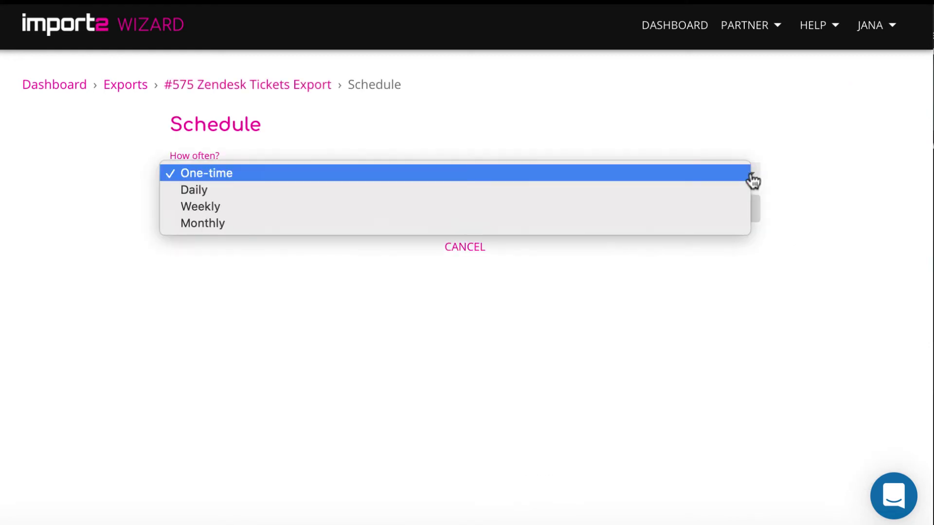
{"action": "left_click", "coordinate": [729, 217]}
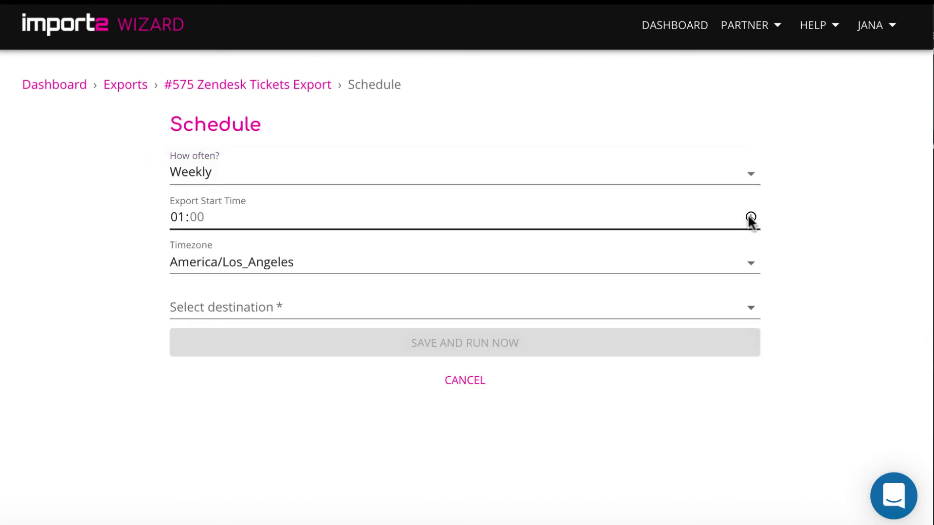
{"action": "left_click", "coordinate": [750, 216]}
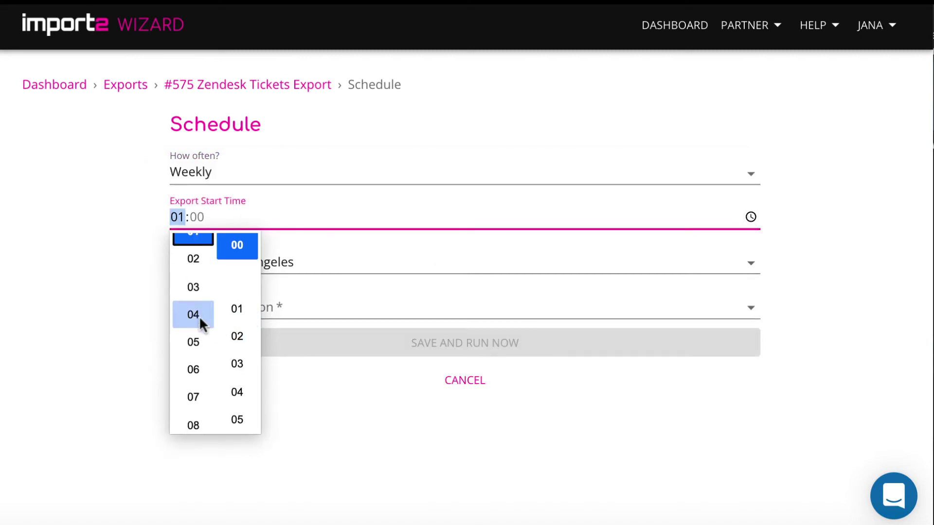
{"action": "left_click", "coordinate": [191, 256]}
{"action": "left_click", "coordinate": [234, 244]}
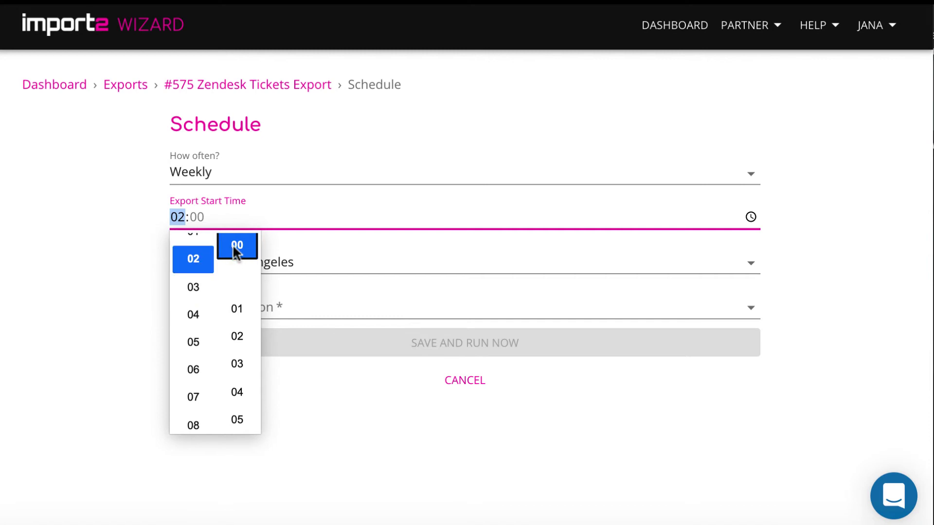
{"action": "left_click", "coordinate": [669, 236]}
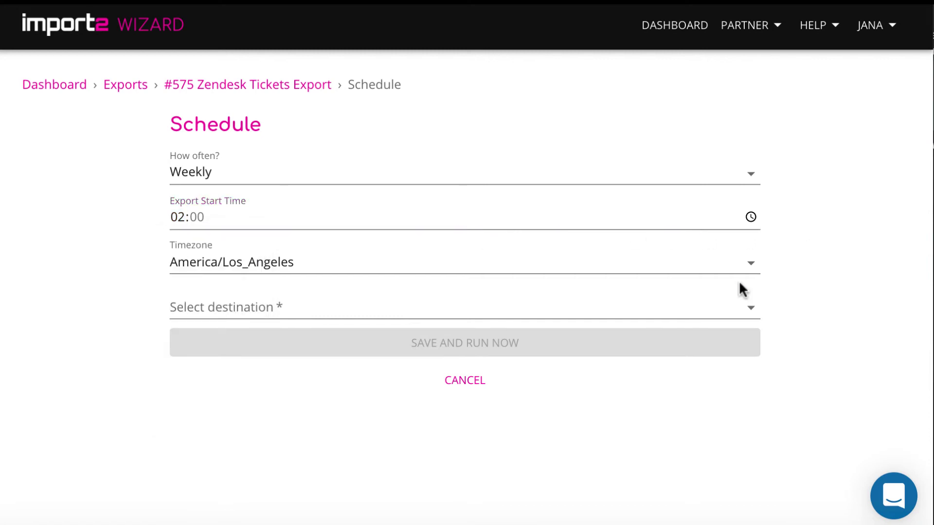
{"action": "left_click", "coordinate": [749, 269]}
{"action": "left_click", "coordinate": [749, 269]}
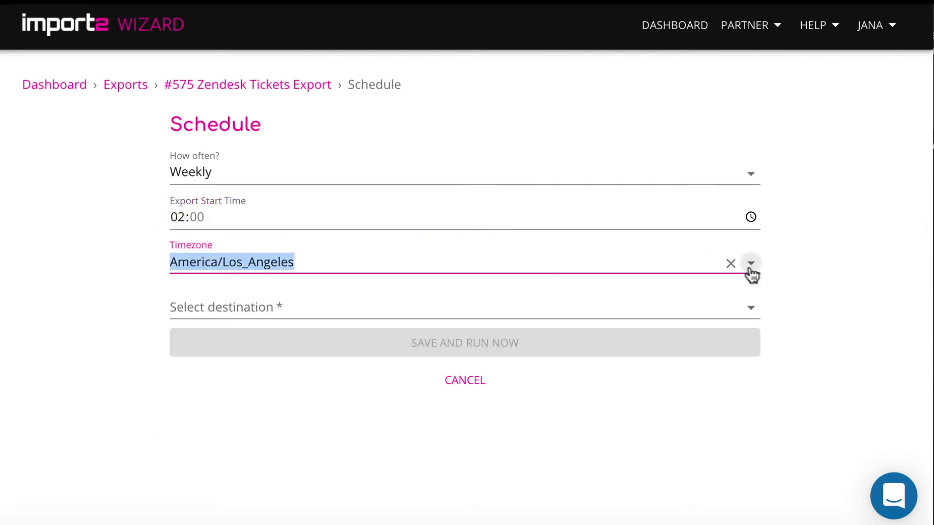
- Choose Dropbox as the export destination and grant Import2 Wizard access
{"action": "left_click", "coordinate": [745, 316]}
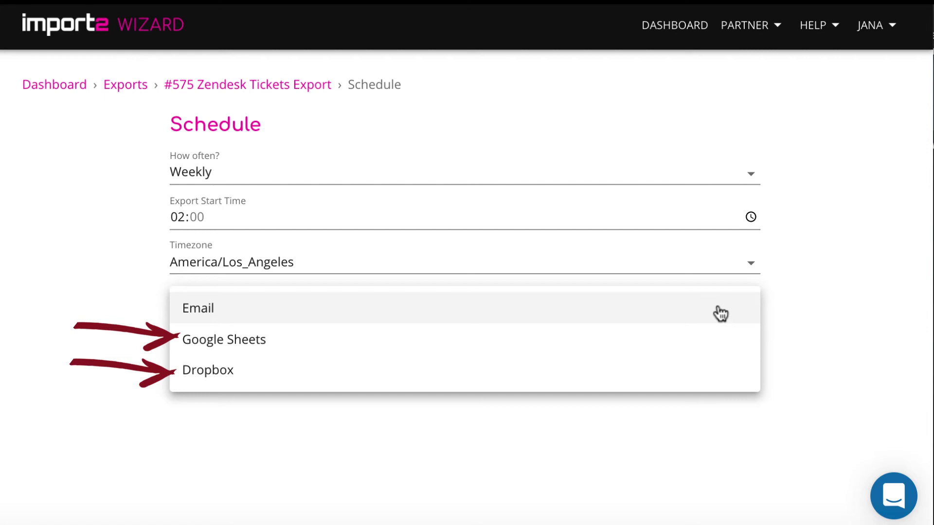
{"action": "left_click", "coordinate": [322, 377]}
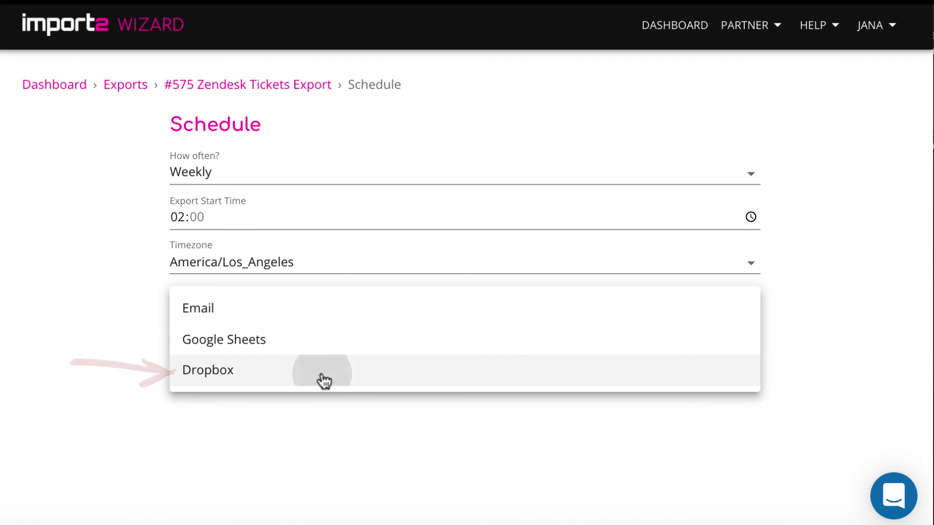
{"action": "left_click", "coordinate": [470, 307]}
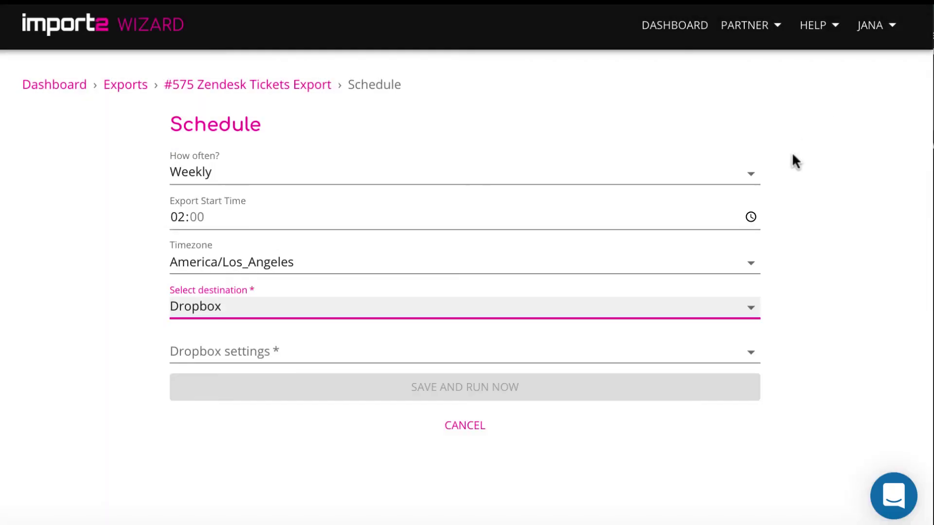
- Reuse one Dropbox file named 'Zendesk tickets' each run, then save and run the export
{"action": "left_click", "coordinate": [637, 353]}
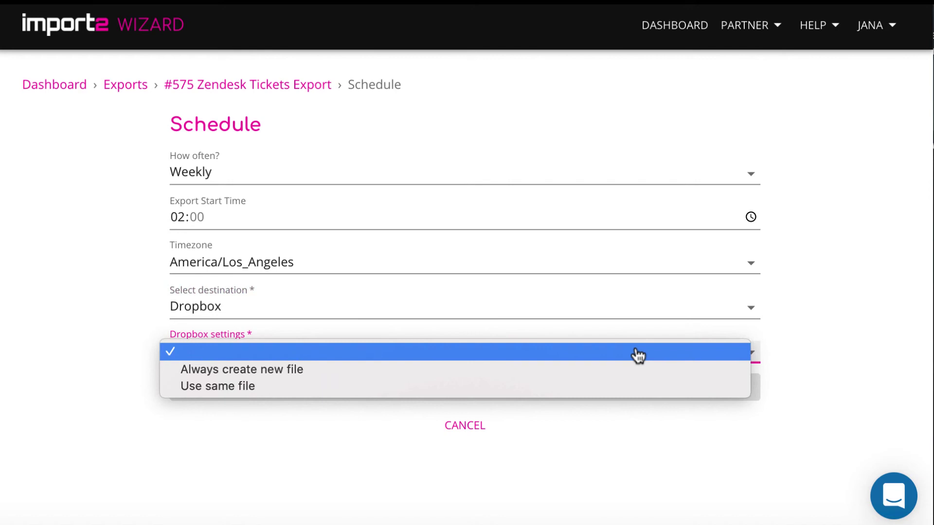
{"action": "left_click", "coordinate": [635, 386]}
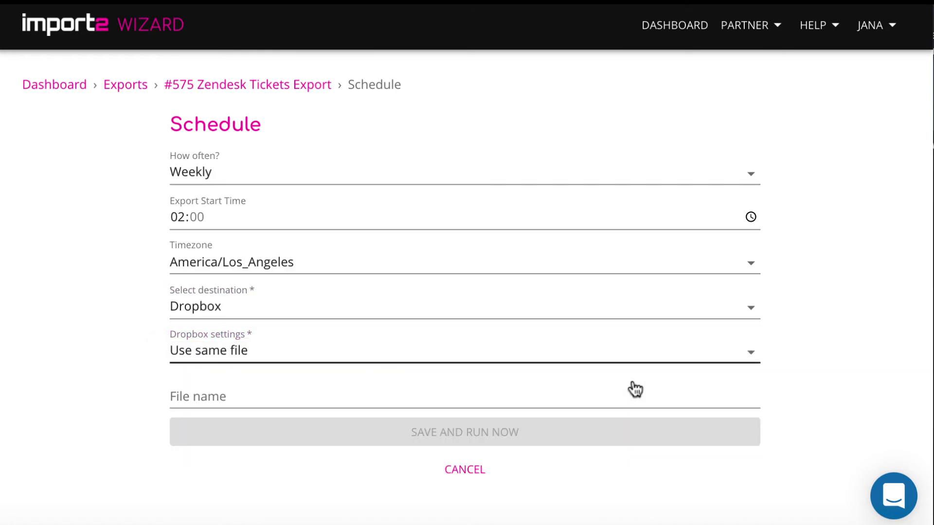
{"action": "left_click", "coordinate": [605, 397]}
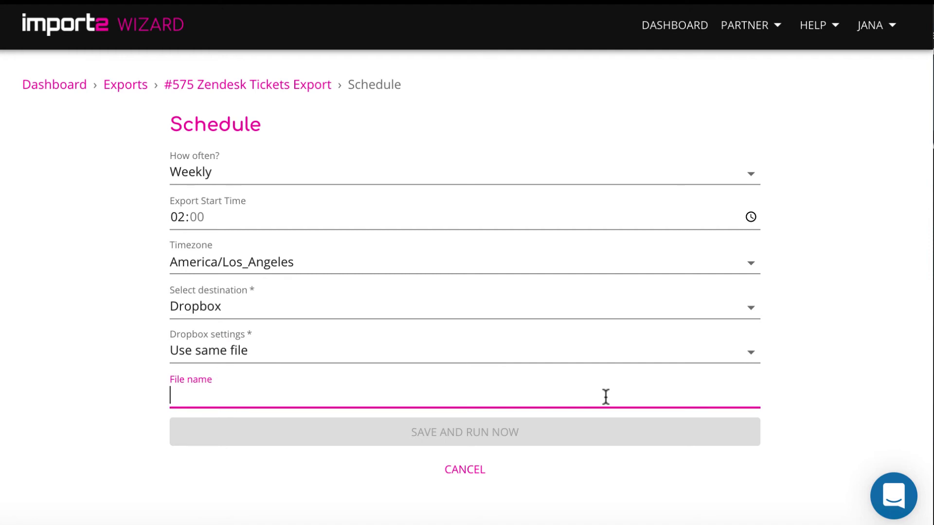
{"action": "type", "text": "Zendesk "}
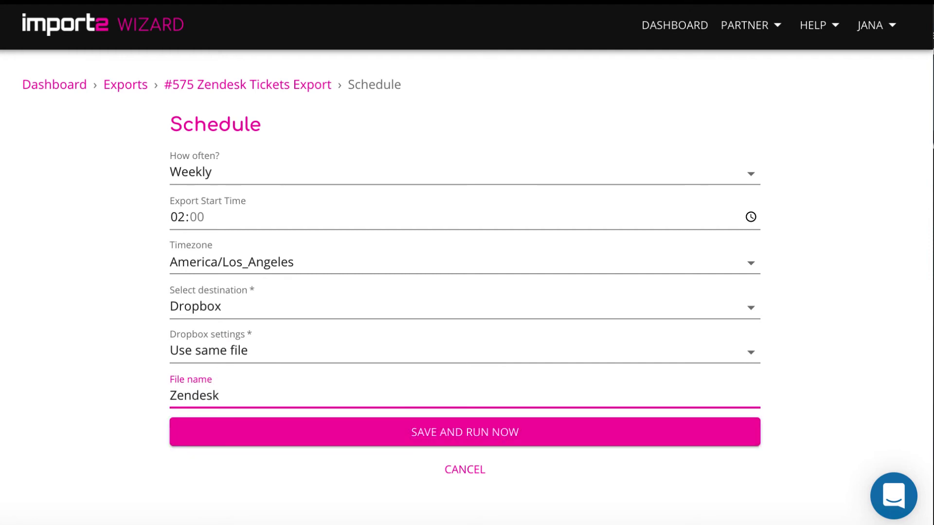
{"action": "type", "text": "tickets"}
{"action": "left_click", "coordinate": [572, 435]}
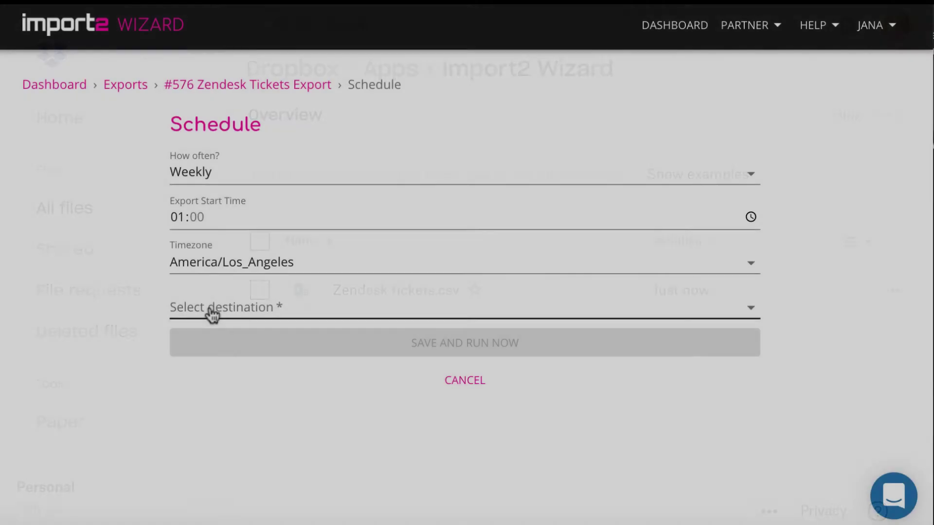
- Choose Google Sheets as the destination and allow Import2 Wizard access to spreadsheets
{"action": "left_click", "coordinate": [211, 315]}
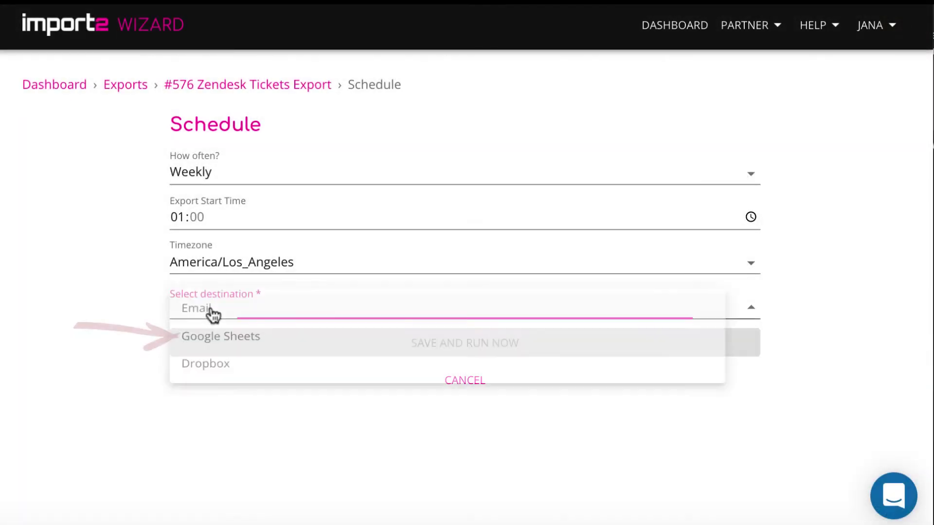
{"action": "left_click", "coordinate": [242, 343]}
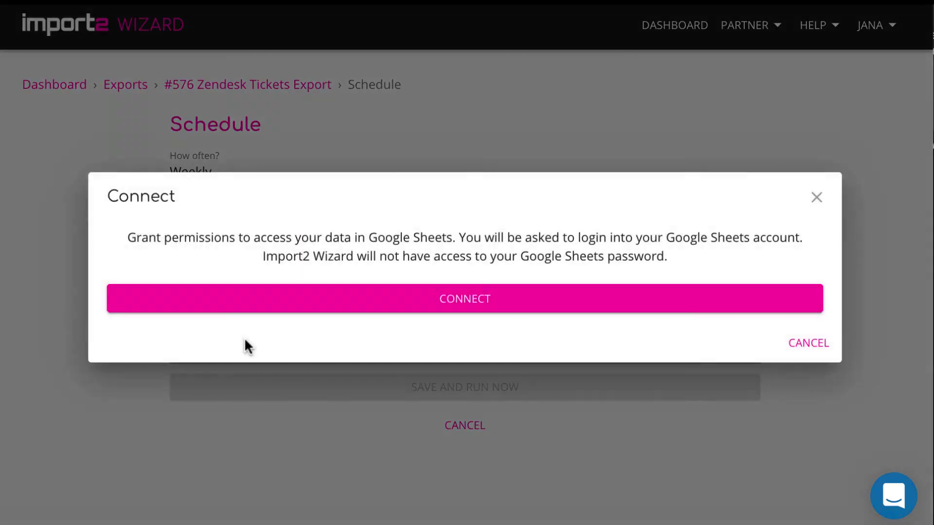
{"action": "left_click", "coordinate": [384, 291]}
{"action": "scroll", "coordinate": [520, 391], "scroll_direction": "down", "scroll_amount": 5}
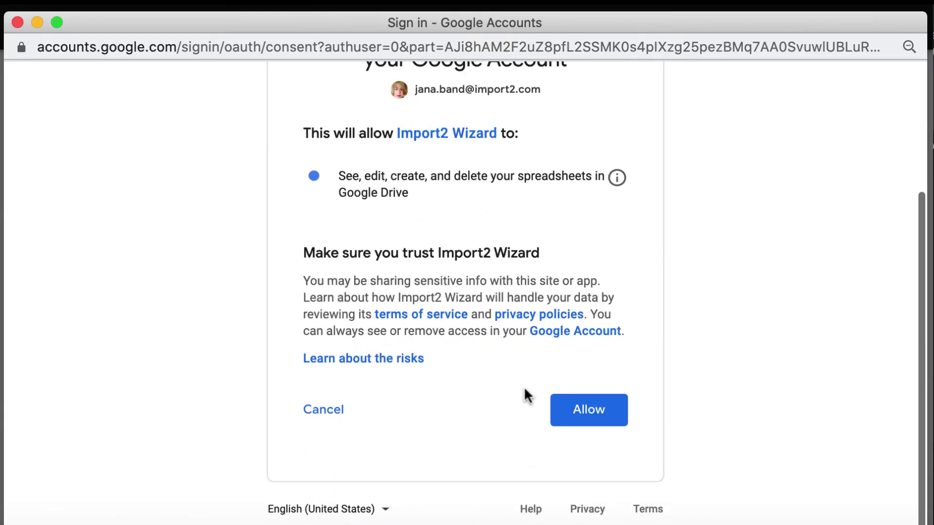
{"action": "left_click", "coordinate": [581, 424]}
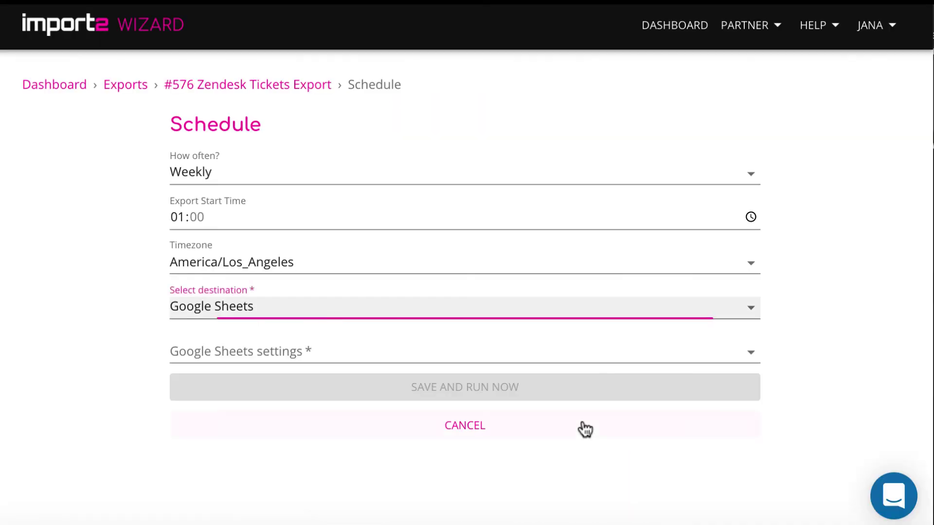
- Target an existing spreadsheet by its pasted URL, writing into Sheet1
{"action": "left_click", "coordinate": [552, 365]}
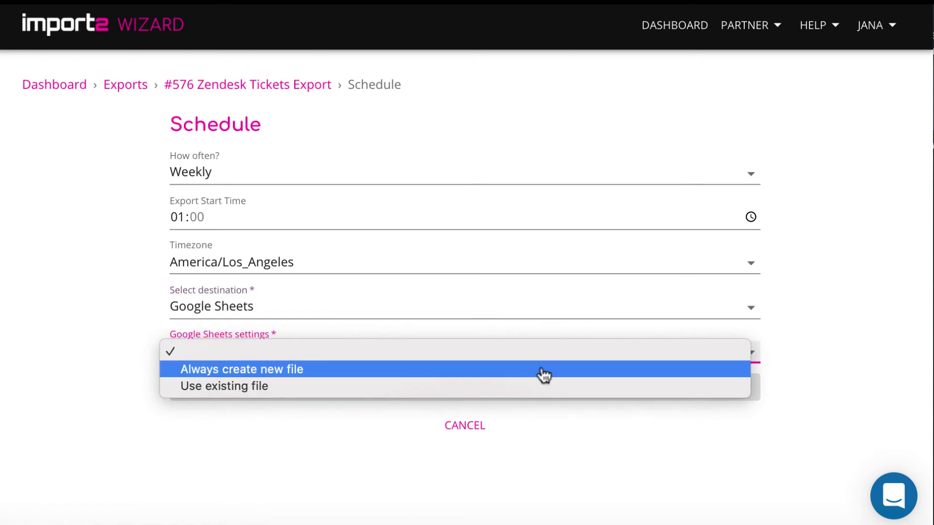
{"action": "left_click", "coordinate": [536, 387]}
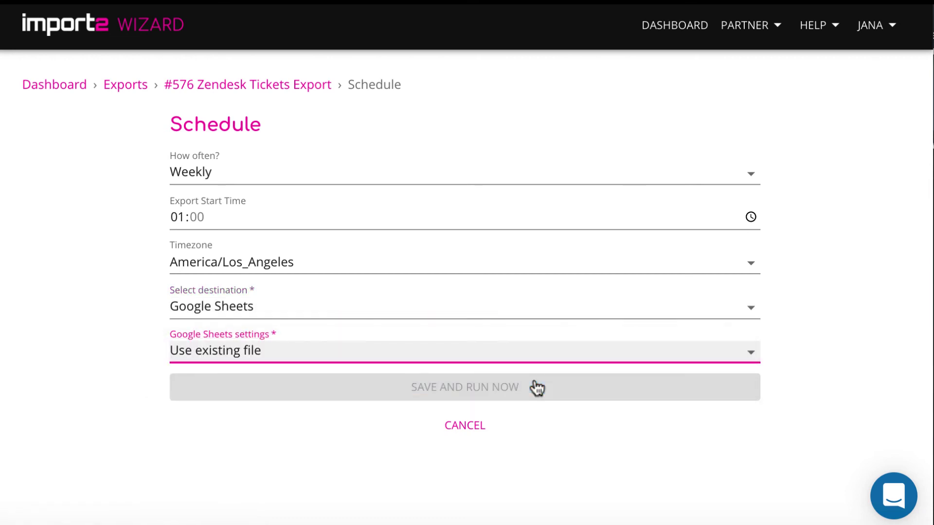
{"action": "left_click", "coordinate": [396, 399]}
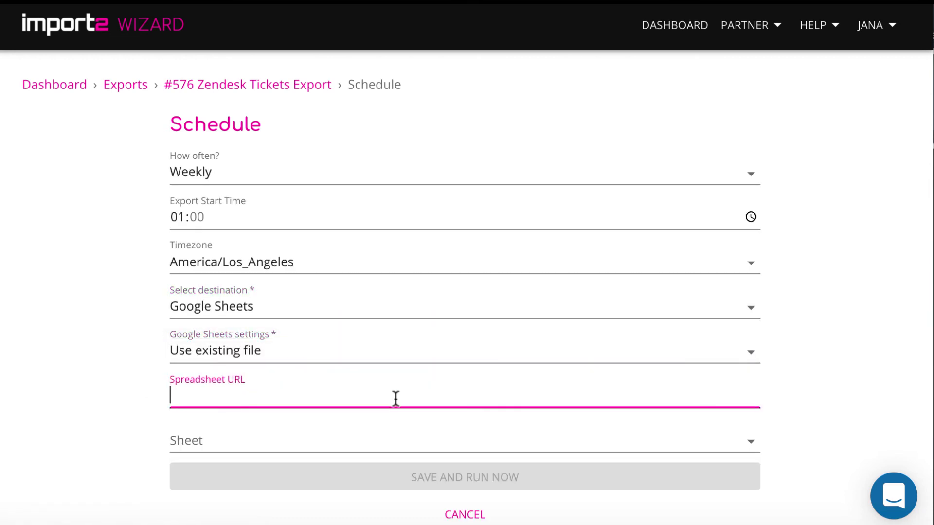
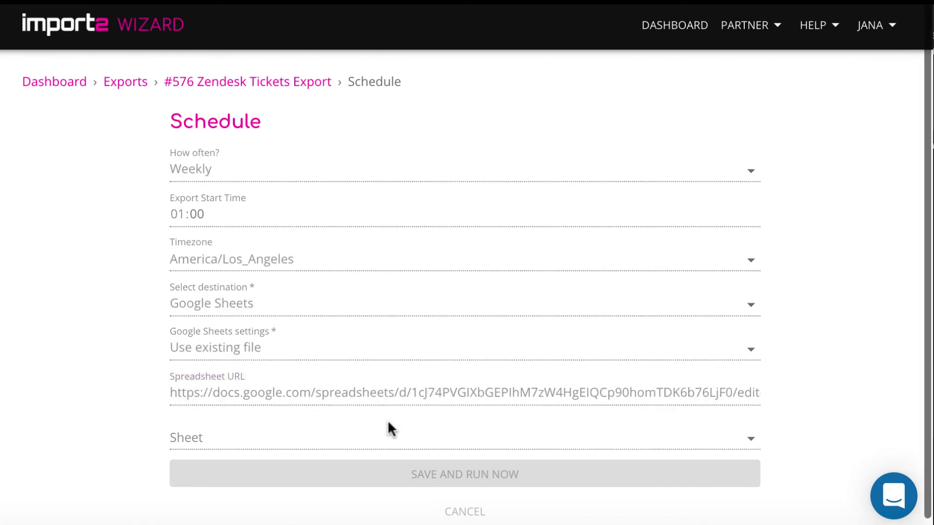
{"action": "left_click", "coordinate": [388, 446]}
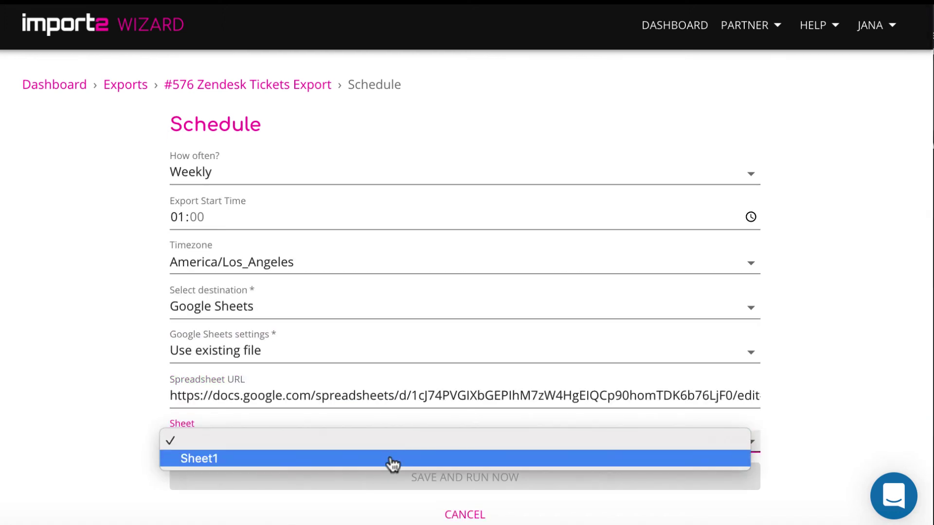
{"action": "left_click", "coordinate": [392, 459]}
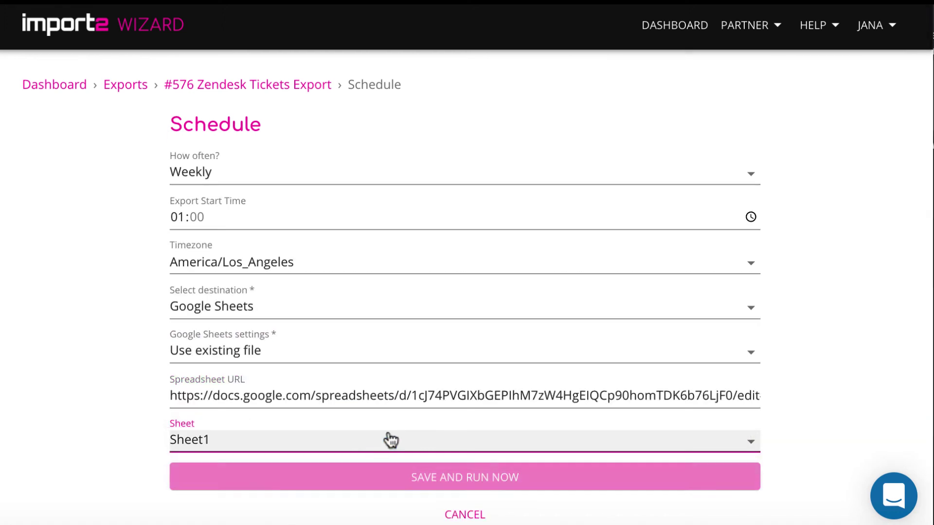
- Save and run export #576, check the linked Google sheet, and review its weekly schedule
{"action": "left_click", "coordinate": [419, 477]}
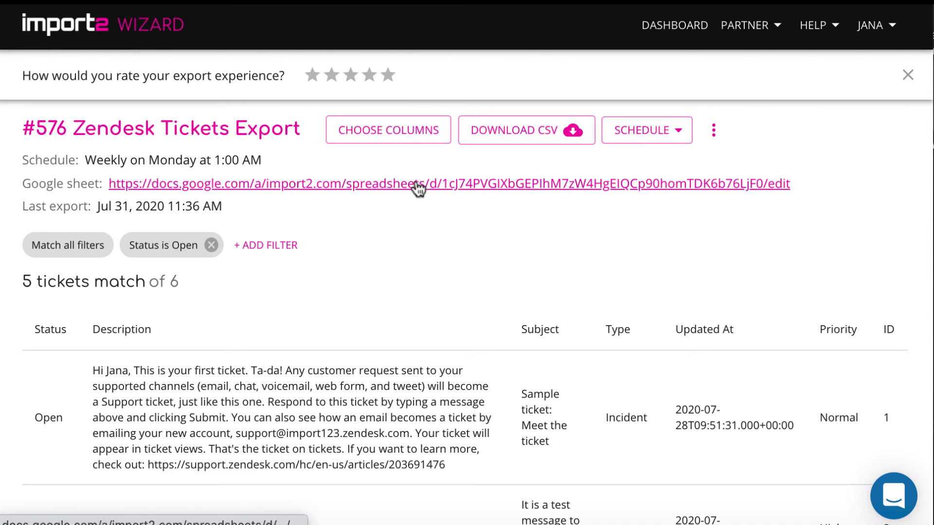
{"action": "left_click", "coordinate": [417, 186]}
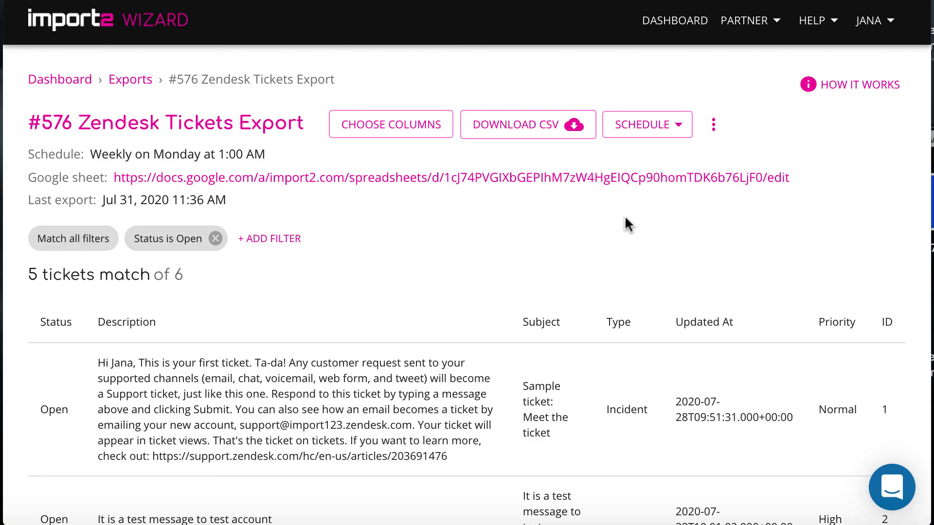
{"action": "left_click", "coordinate": [682, 126]}
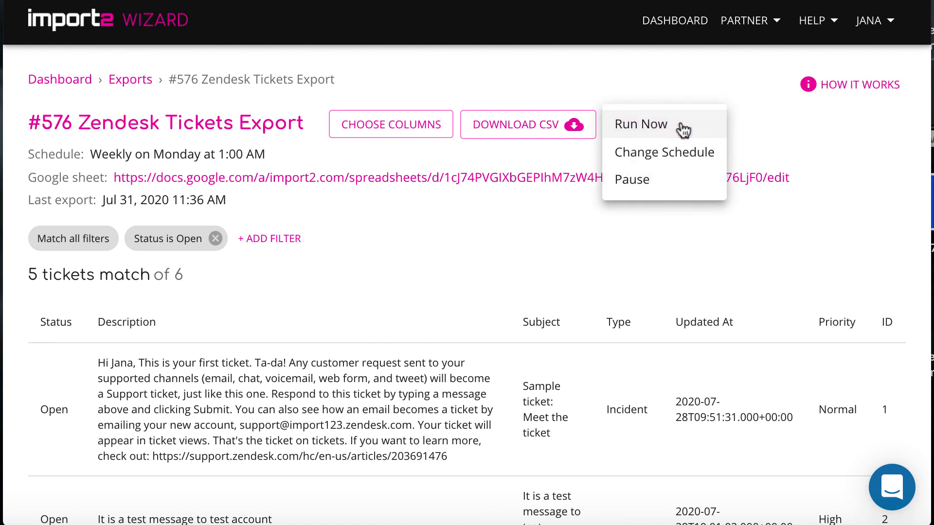
{"action": "left_click", "coordinate": [752, 119]}
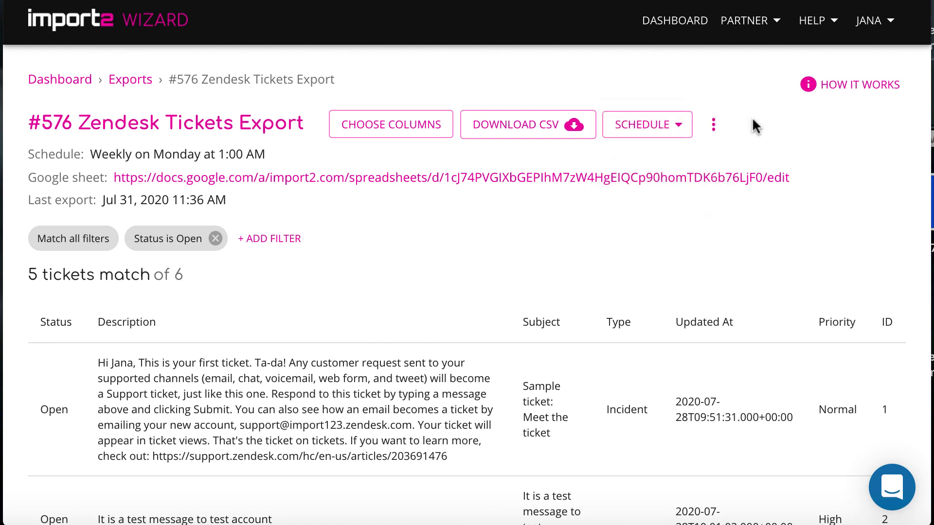